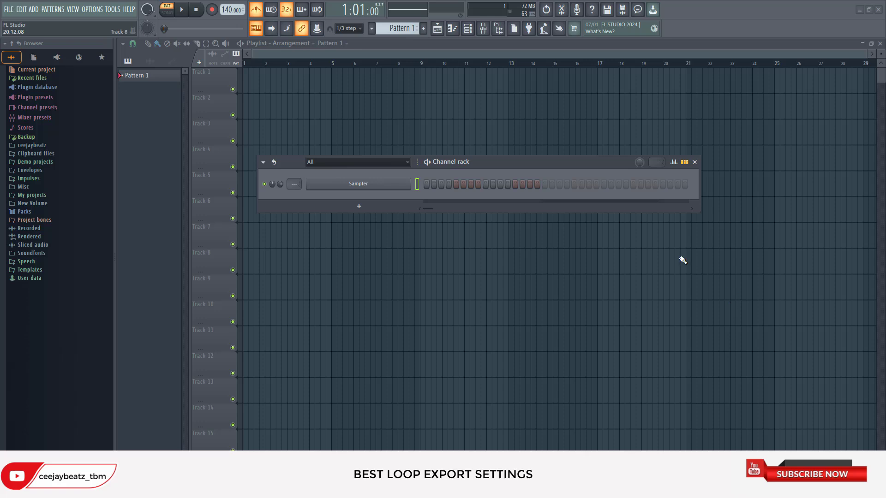
Step: From ceejaybeatz > SIMBA AFROBEAT KIT > RIM, load SIMBA RIM III and SIMBA RIM V into new channels
left_click(44, 144)
scroll(46, 302, "down", 5)
scroll(45, 277, "down", 2)
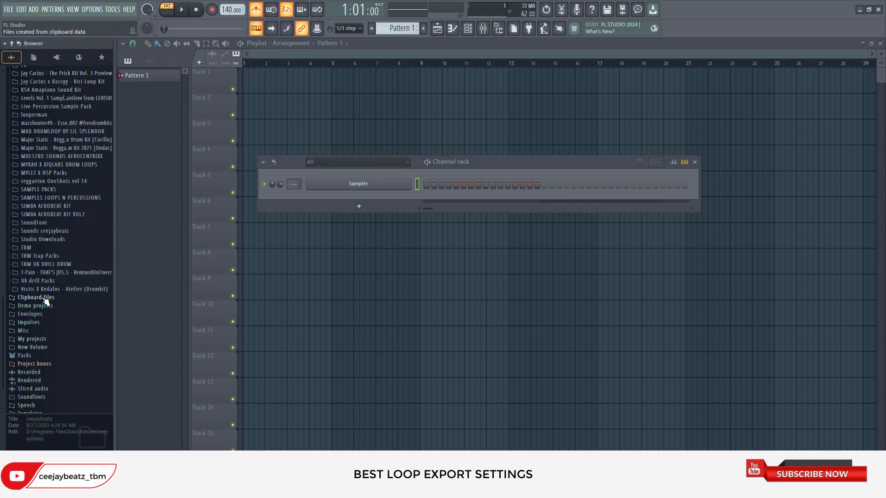
left_click(43, 214)
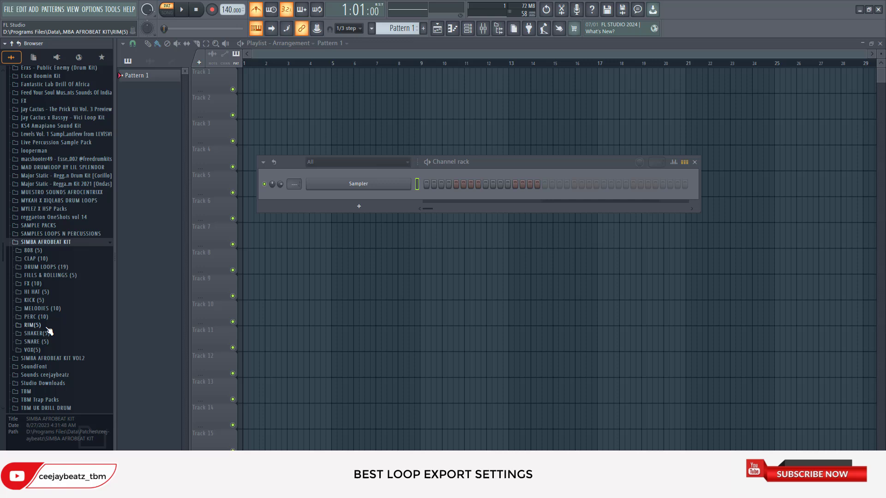
left_click(32, 325)
left_click(43, 348)
left_click(44, 355)
right_click(41, 347)
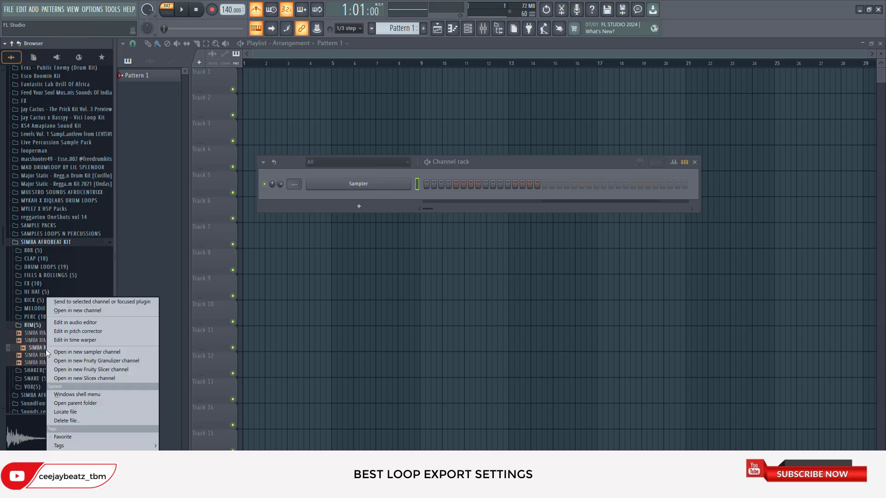
left_click(74, 307)
left_click(53, 362)
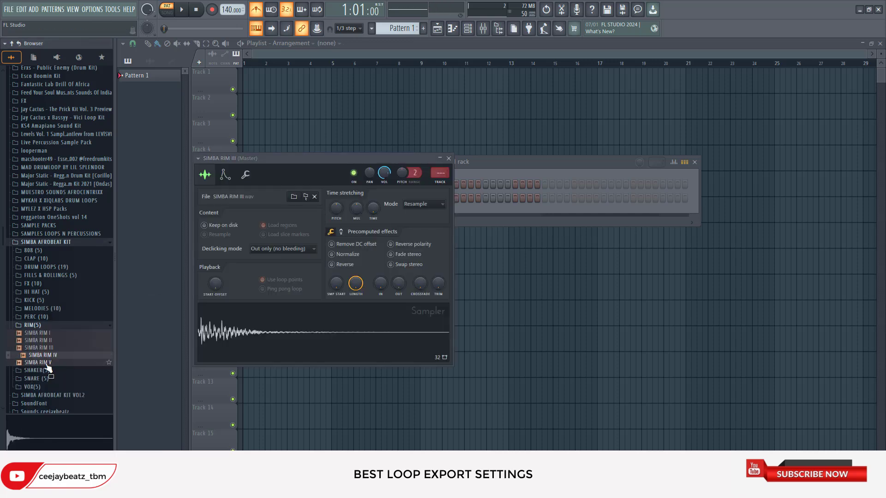
right_click(52, 362)
left_click(68, 309)
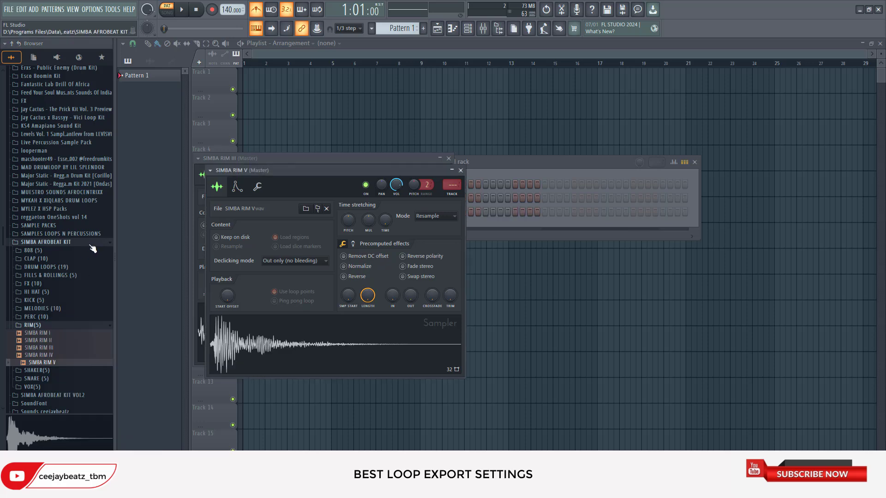
Step: Preview the PERC samples and load SIMBA PERC VII into a new channel
left_click(52, 317)
left_click(54, 326)
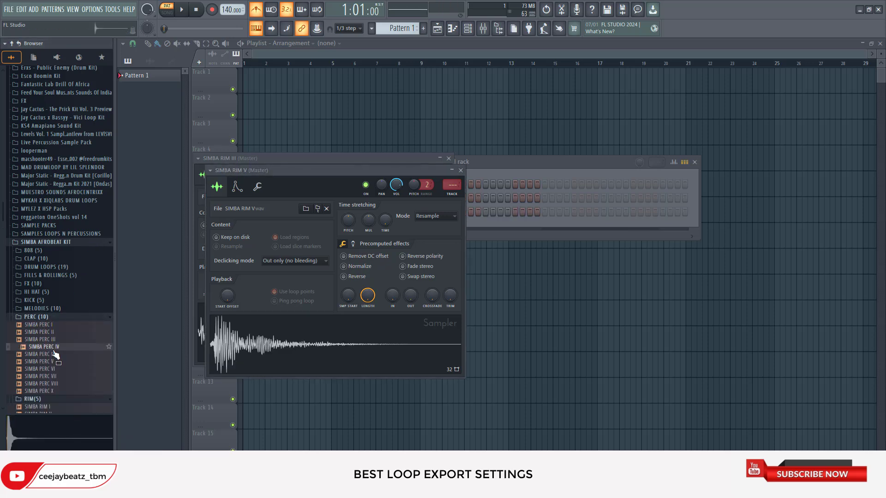
left_click(54, 361)
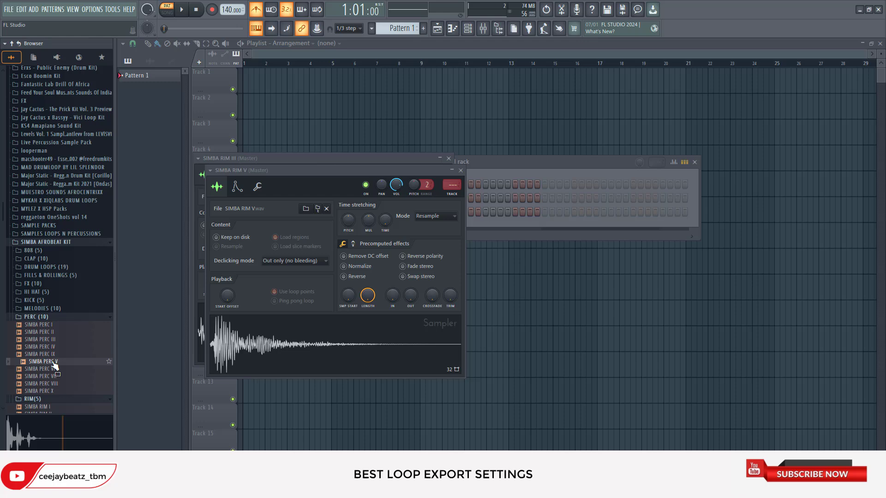
left_click(55, 369)
left_click(56, 376)
right_click(55, 376)
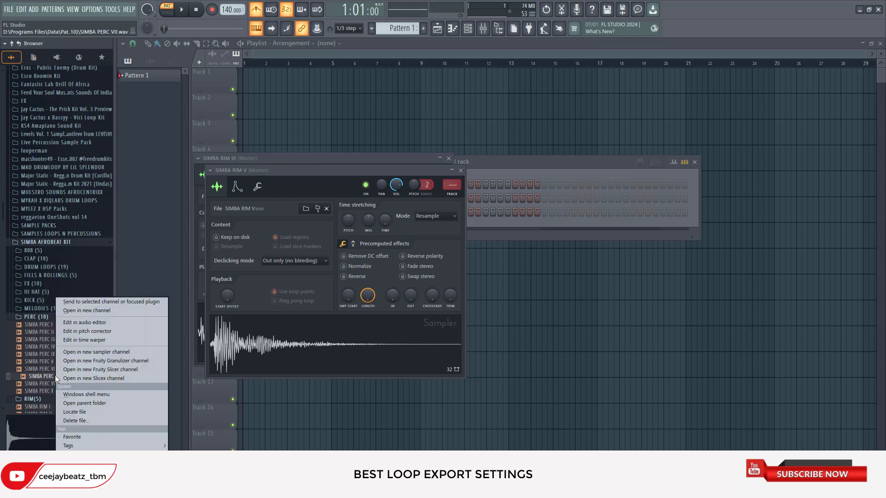
left_click(92, 309)
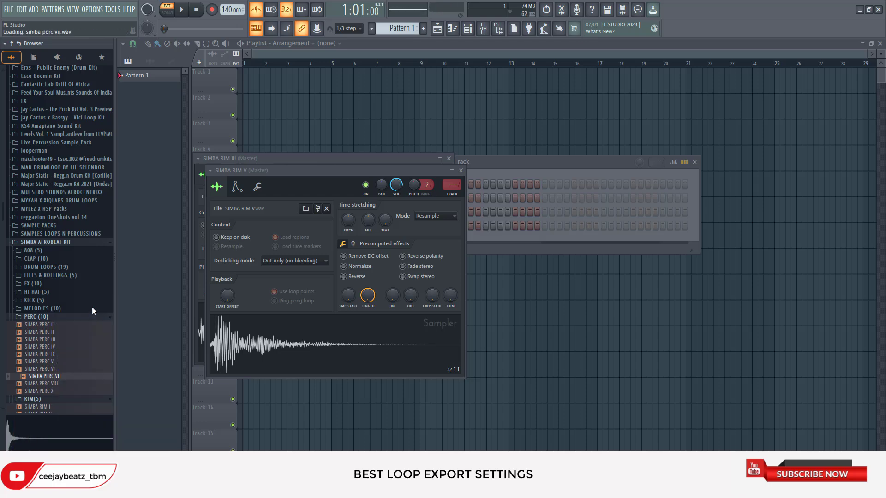
Step: Hide the browser and close the SIMBA PERC VII and SIMBA RIM III sampler windows
left_click(116, 243)
left_click(349, 173)
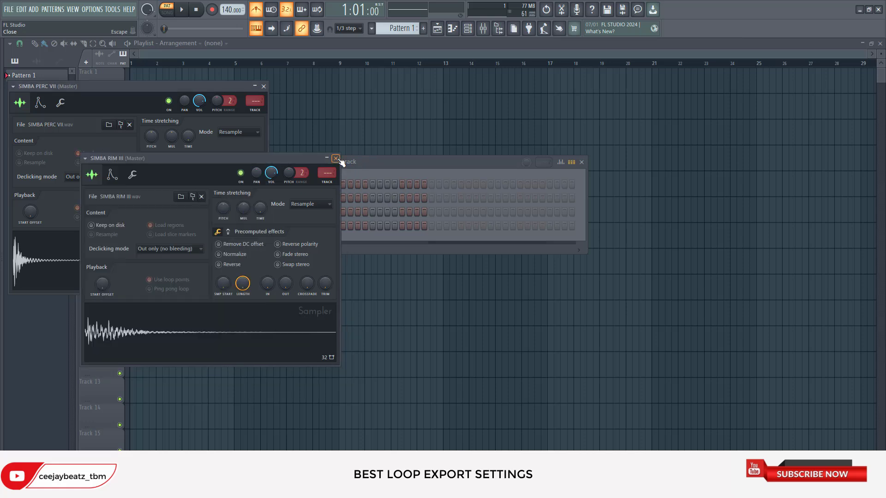
left_click(336, 158)
Step: Set the project tempo to 90 BPM and delete the empty Sampler channel
left_click(264, 86)
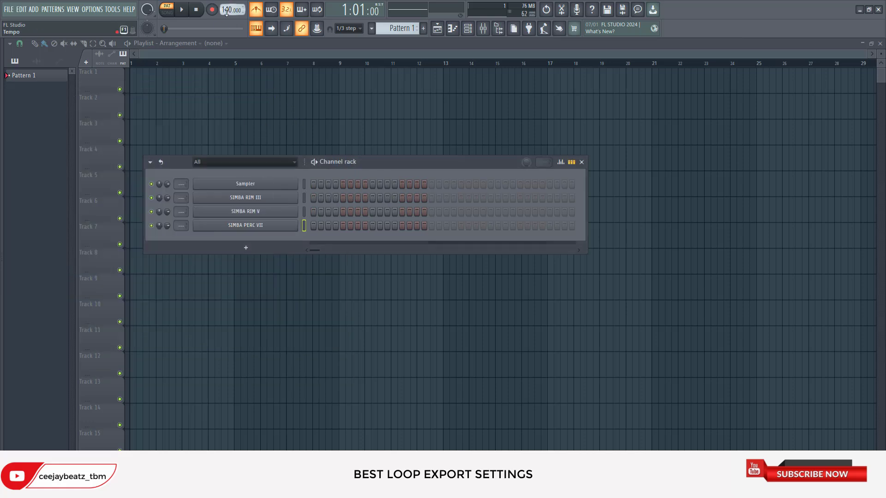
left_click_drag(231, 6, 231, 22)
right_click(261, 187)
left_click(328, 290)
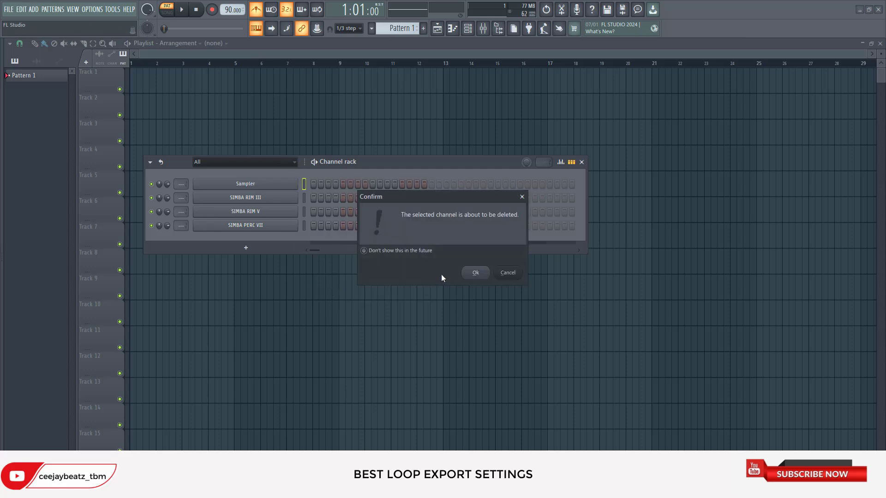
left_click(476, 273)
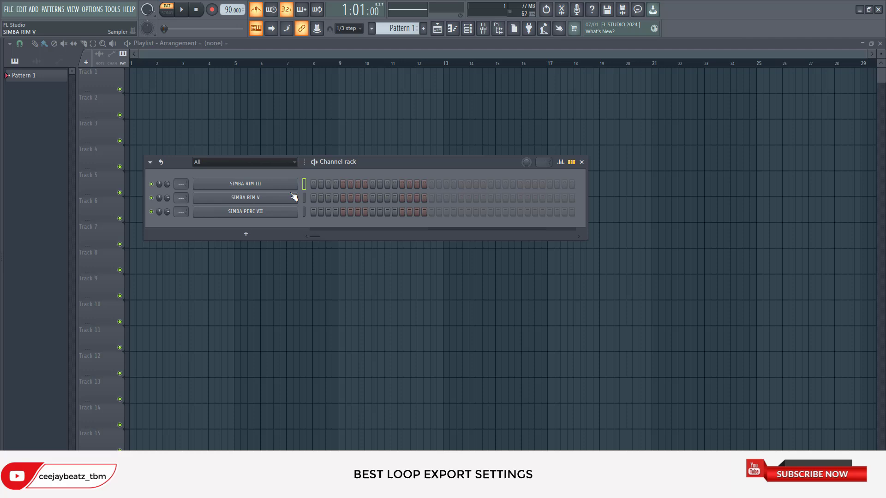
Step: Normalize SIMBA RIM III and give it a quick fade-out with the OUT knob
key("z")
left_click(283, 184)
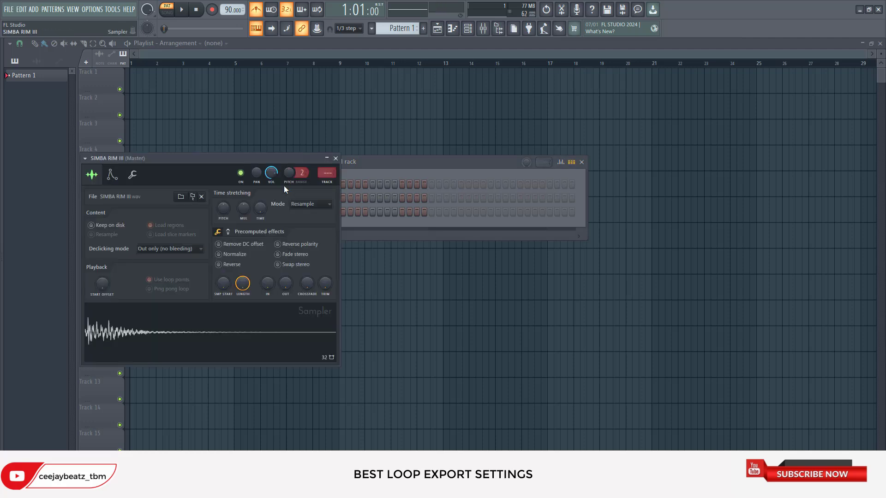
left_click(241, 258)
left_click_drag(286, 283, 286, 268)
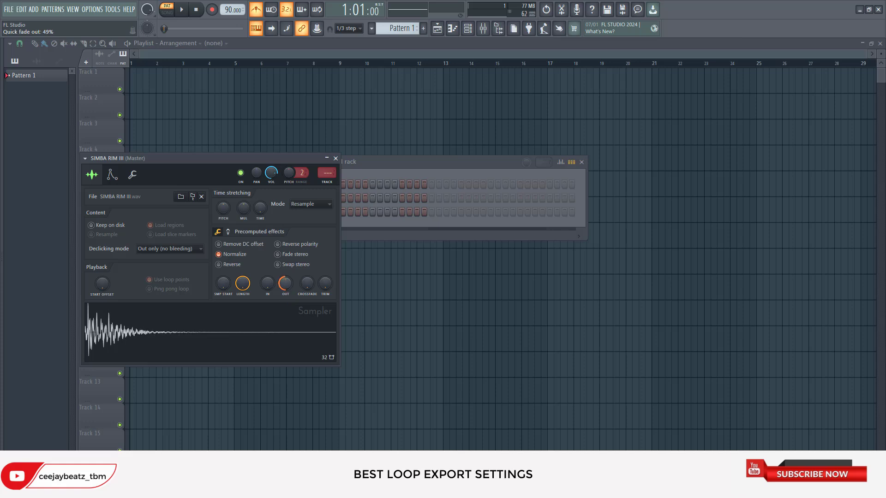
left_click(321, 208)
left_click(309, 221)
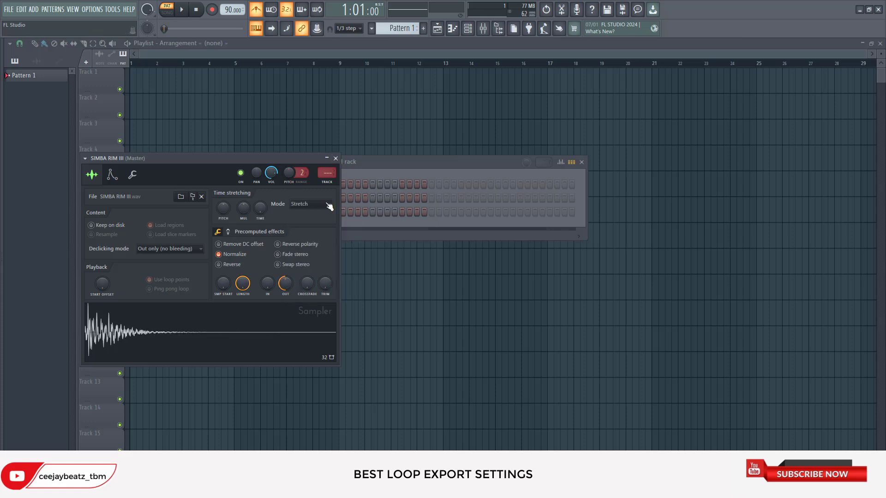
left_click(335, 158)
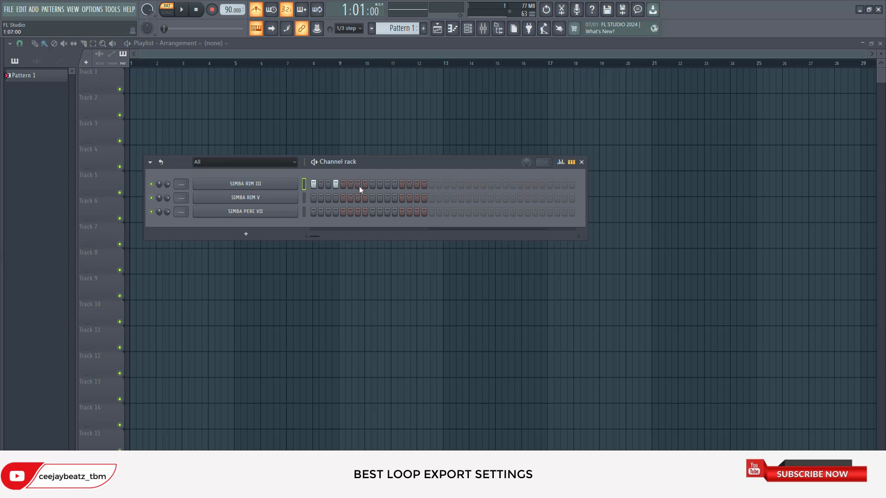
Step: Add two SIMBA RIM III hits, RIM V steps 4 and 11, PERC VII step 7, and play the loop
left_click(402, 184)
left_click(387, 184)
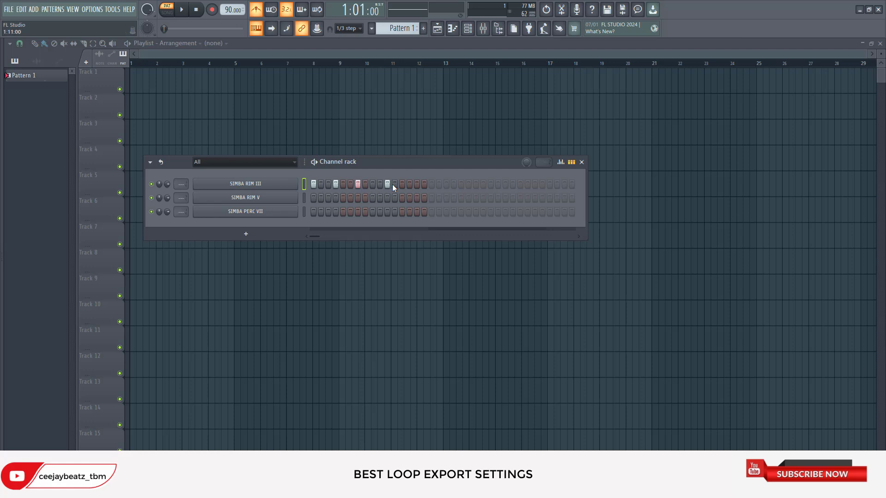
left_click(183, 9)
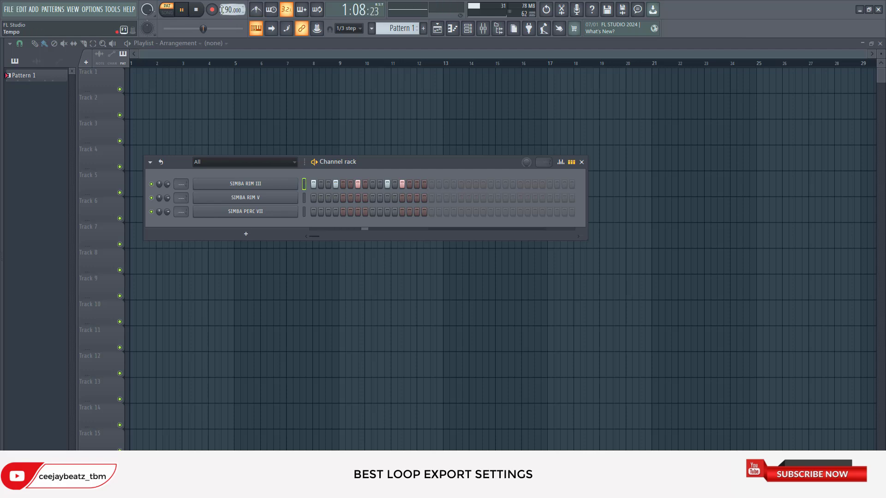
left_click(197, 10)
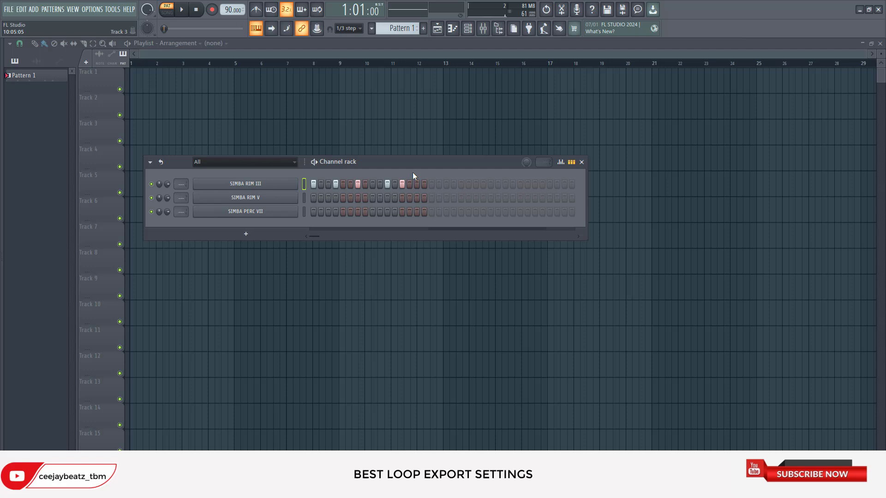
left_click(335, 198)
left_click(388, 198)
left_click(358, 211)
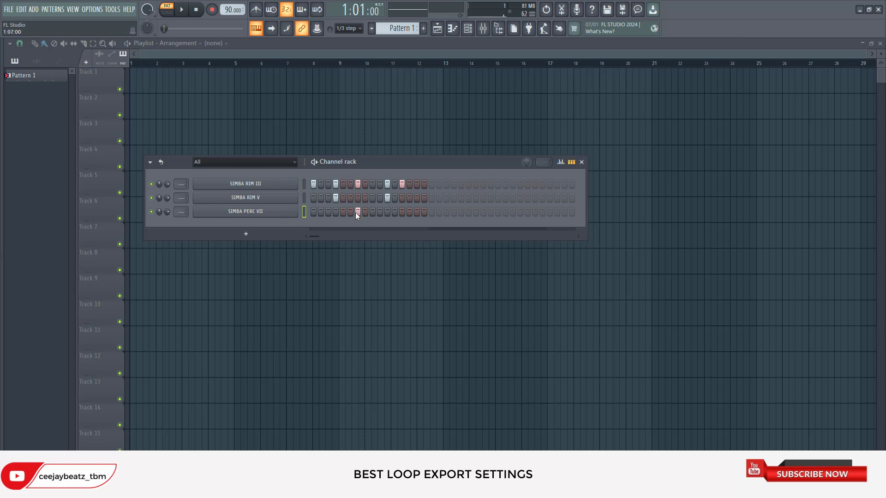
left_click(183, 11)
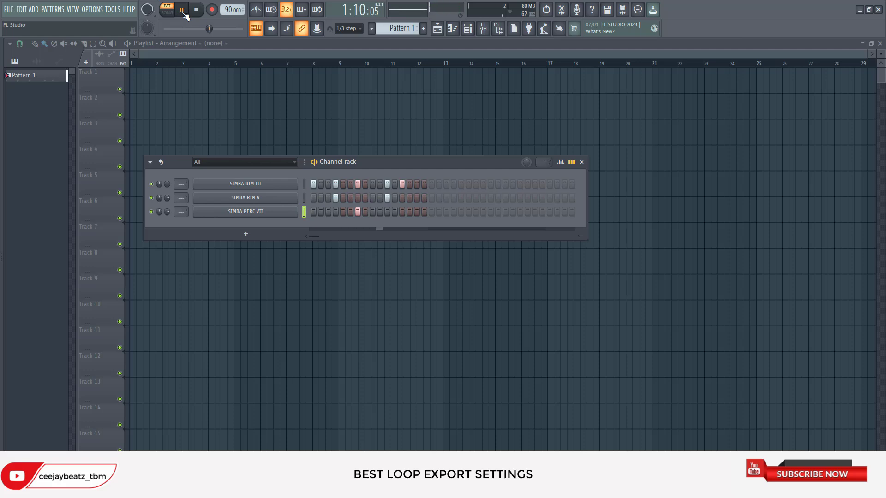
Step: Turn up SIMBA RIM V's OUT knob for a quick fade-out, then close its sampler
left_click(245, 199)
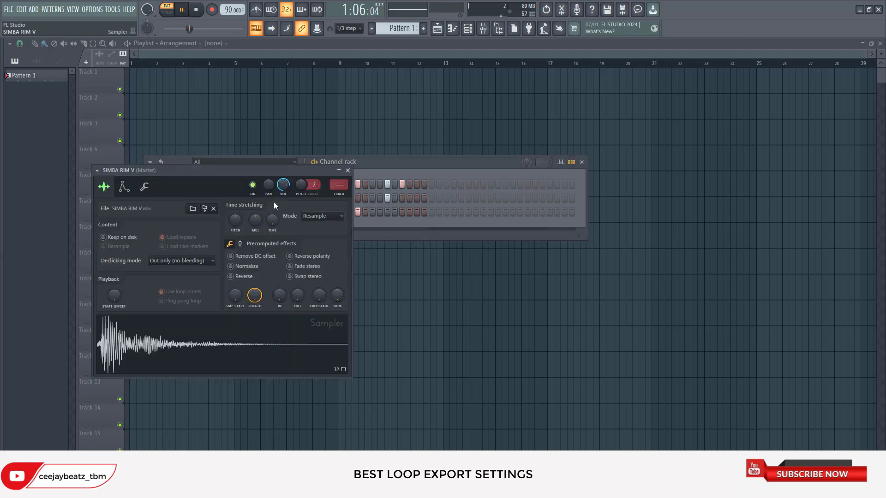
left_click_drag(298, 298, 298, 283)
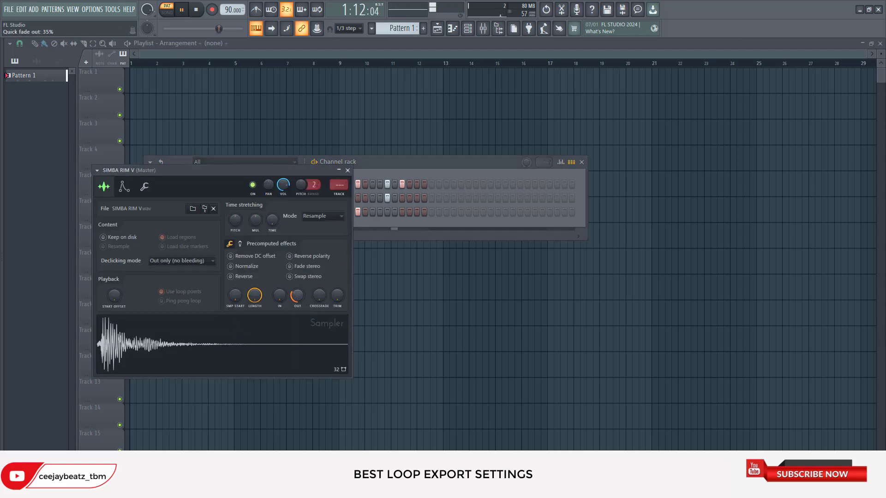
left_click(144, 186)
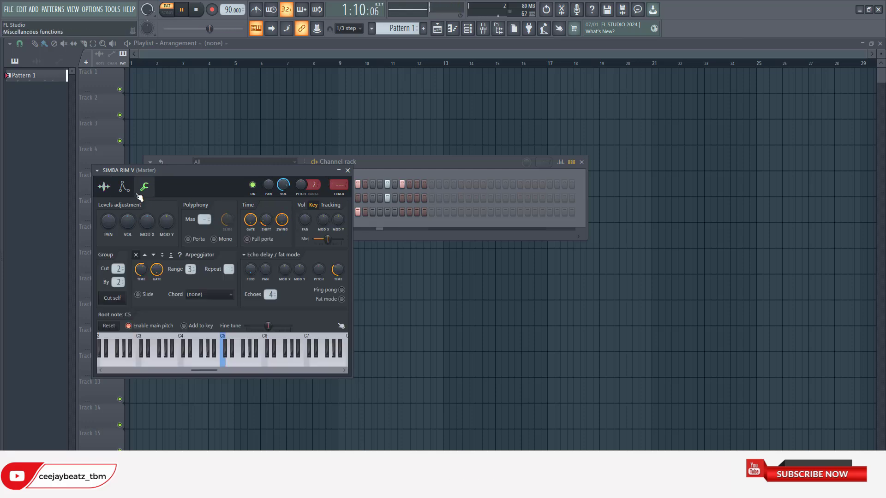
left_click(104, 186)
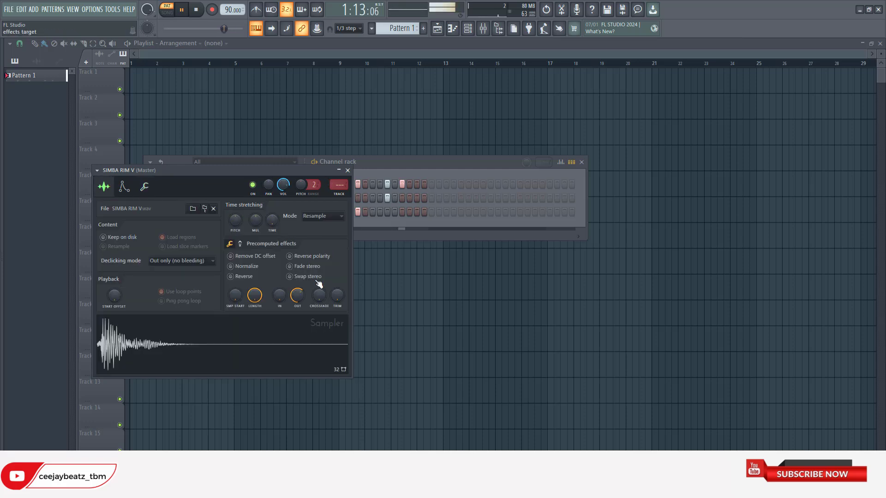
left_click(347, 171)
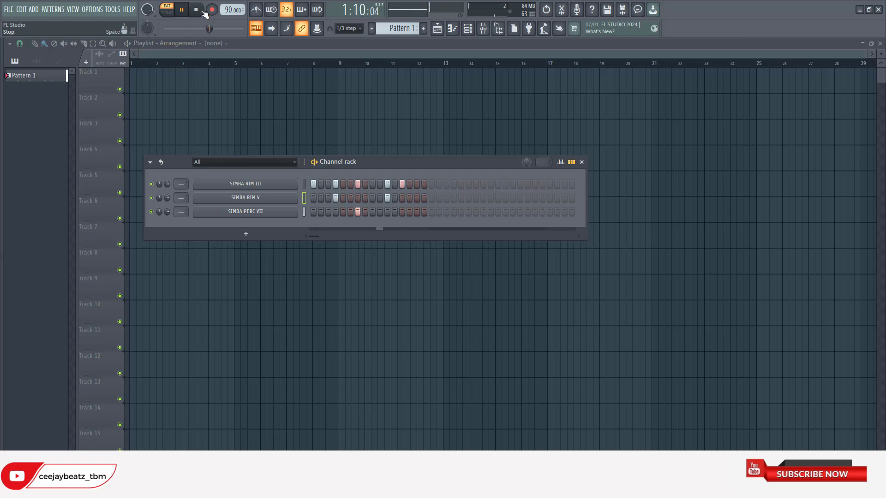
Step: Add SIMBA RIM V steps 2 and 15, adjust its volume, and pan SIMBA PERC VII right
left_click(183, 12)
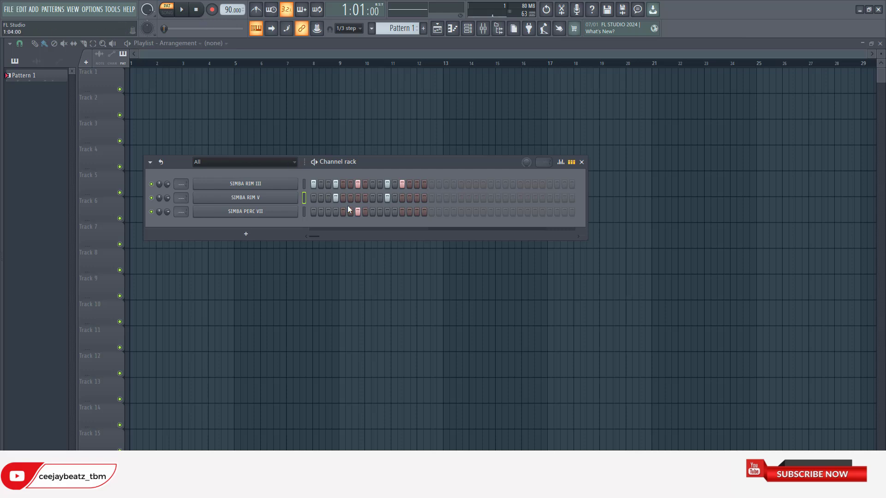
left_click(321, 198)
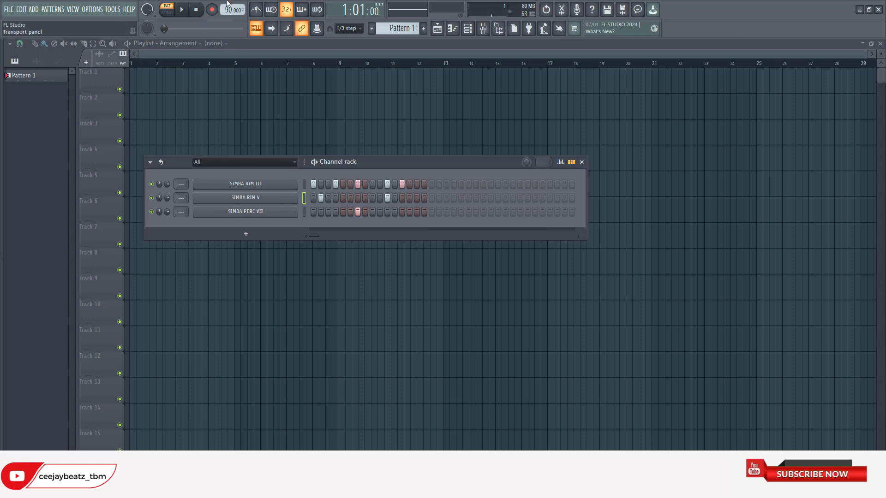
left_click(182, 10)
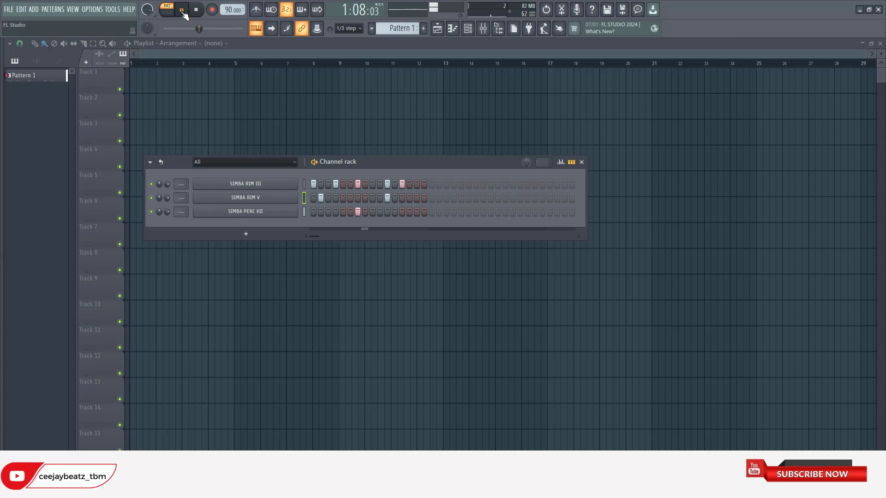
left_click_drag(167, 198, 167, 205)
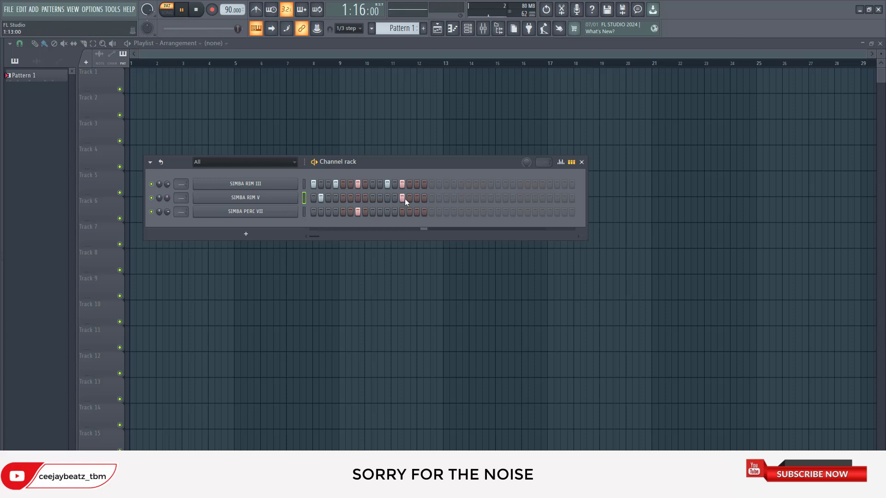
left_click(417, 198)
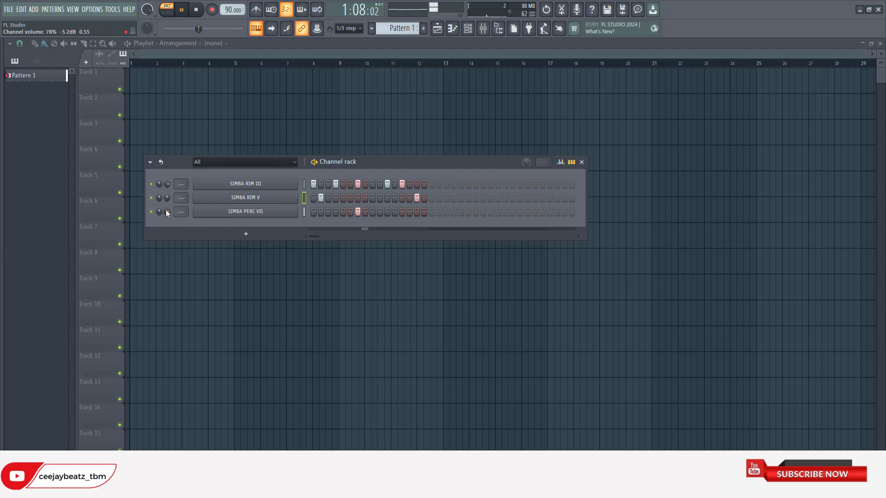
left_click_drag(159, 211, 159, 189)
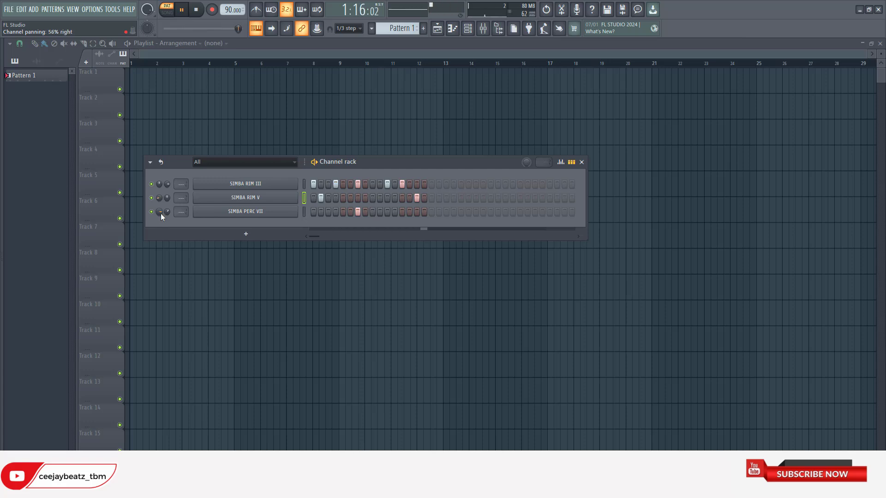
left_click(196, 9)
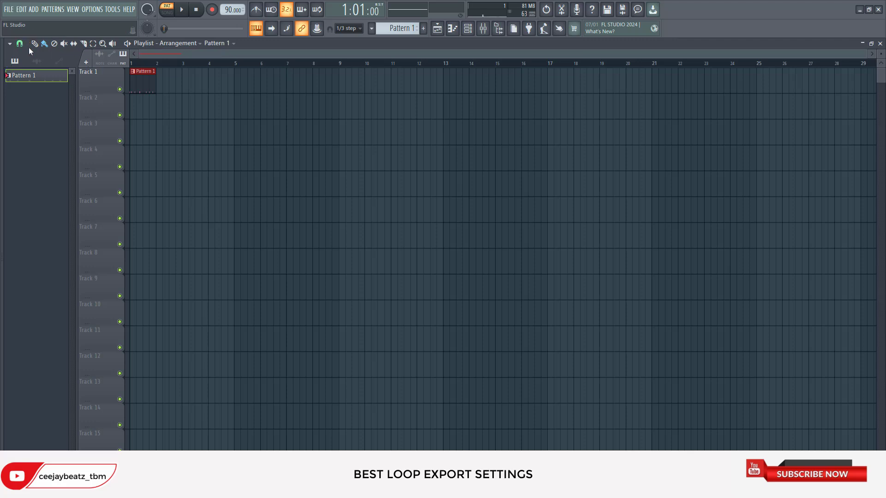
Step: Set playlist snap to Bar and place a second Pattern 1 clip at bar 2 of Track 1
left_click(19, 44)
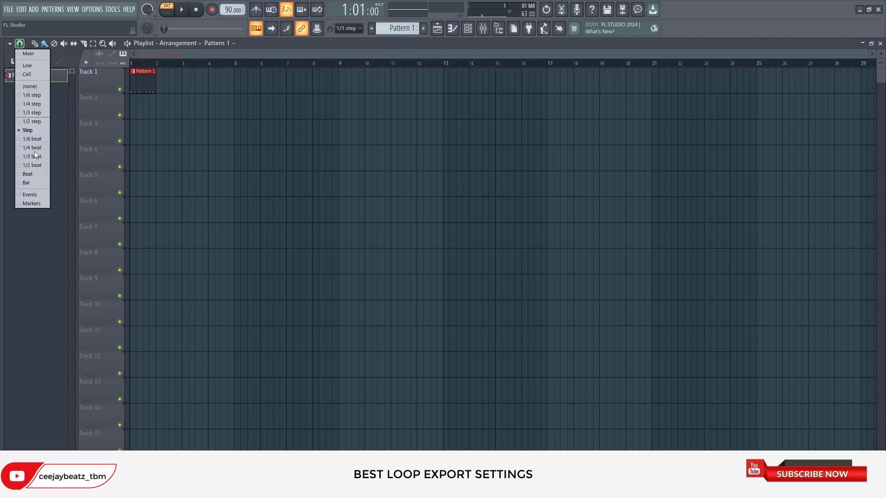
left_click(29, 182)
left_click(165, 82)
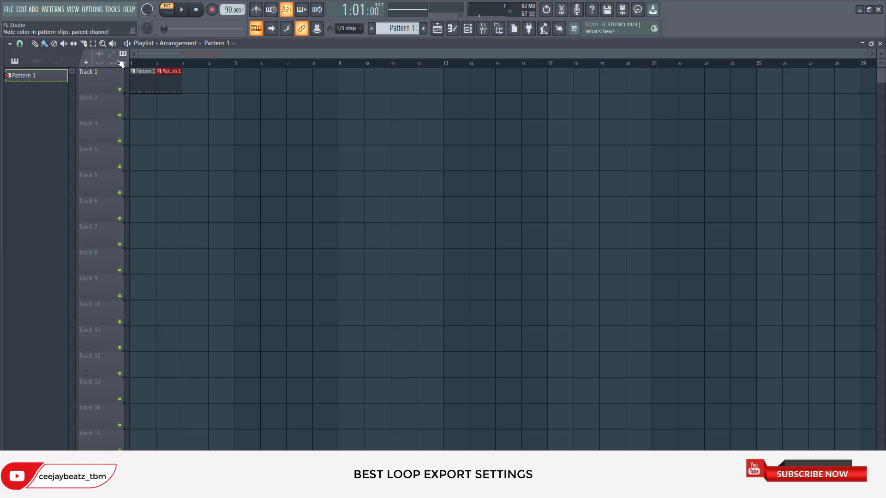
Step: Save as untitled.wav with type Microsoft wave file (*.wav), skipping the project folder setup
left_click(8, 9)
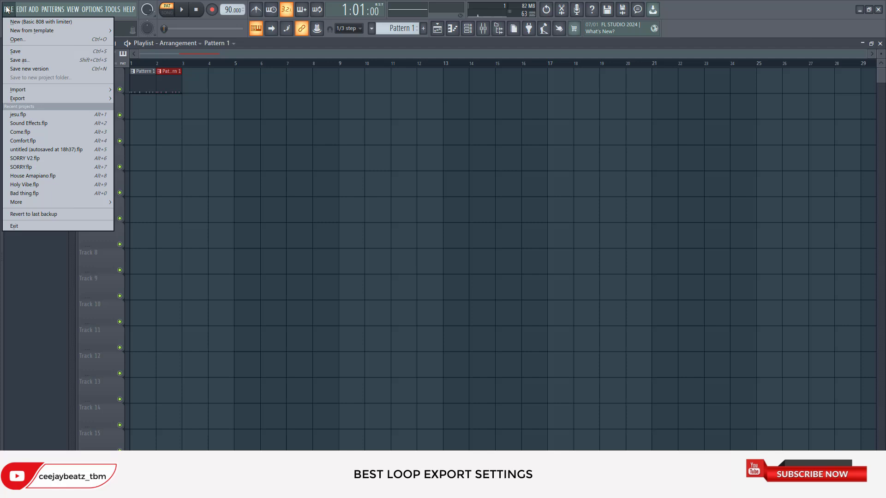
left_click(35, 62)
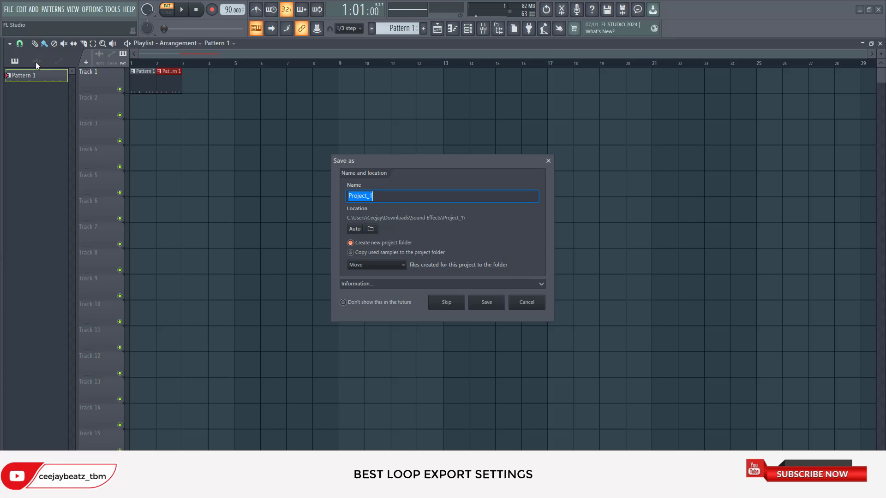
left_click(449, 305)
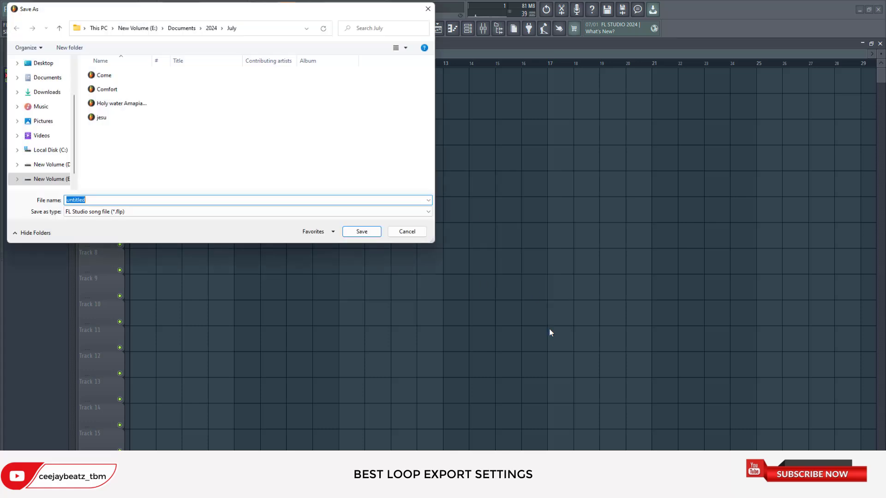
left_click(87, 214)
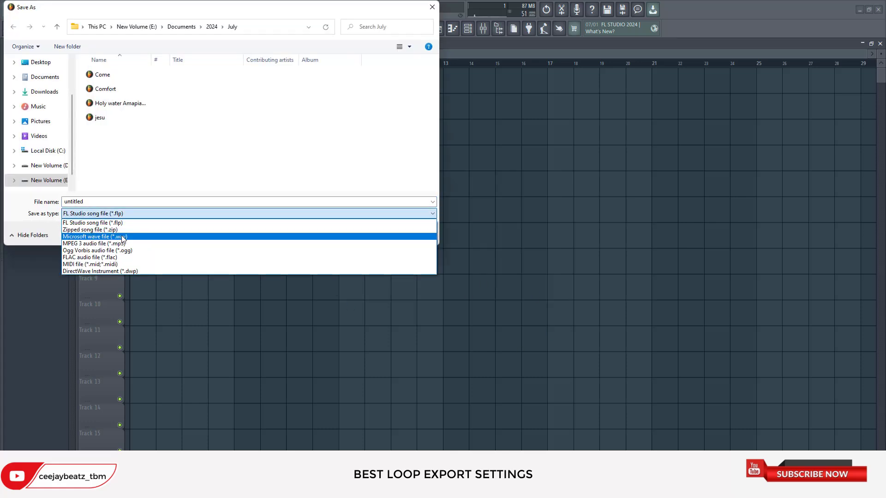
left_click(336, 232)
left_click(364, 234)
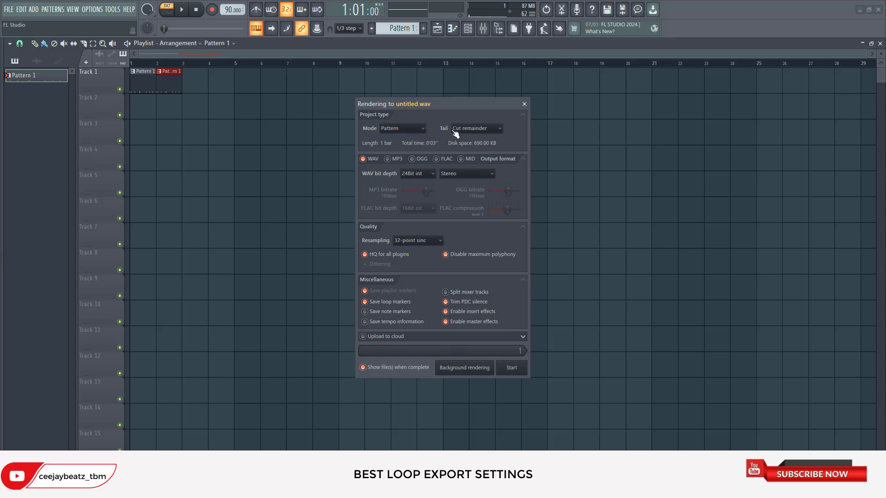
Step: Try the Tail options and settle on Cut remainder
left_click(470, 130)
left_click(469, 146)
left_click(469, 130)
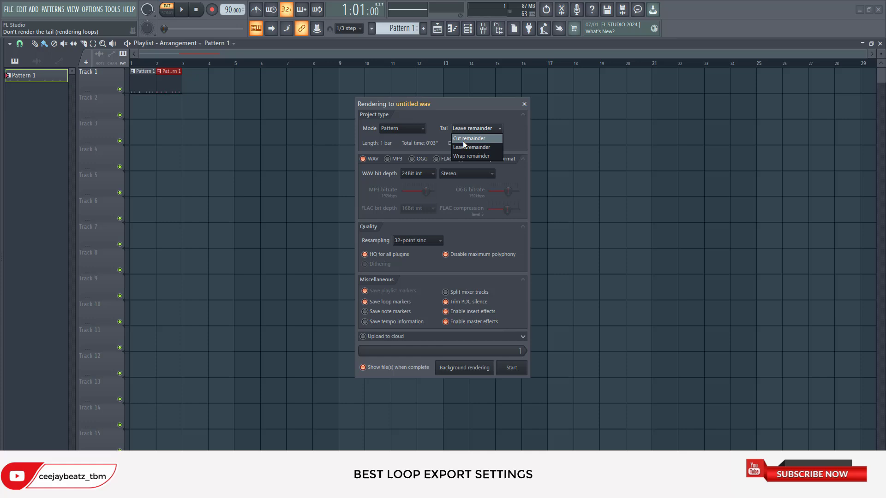
left_click(463, 139)
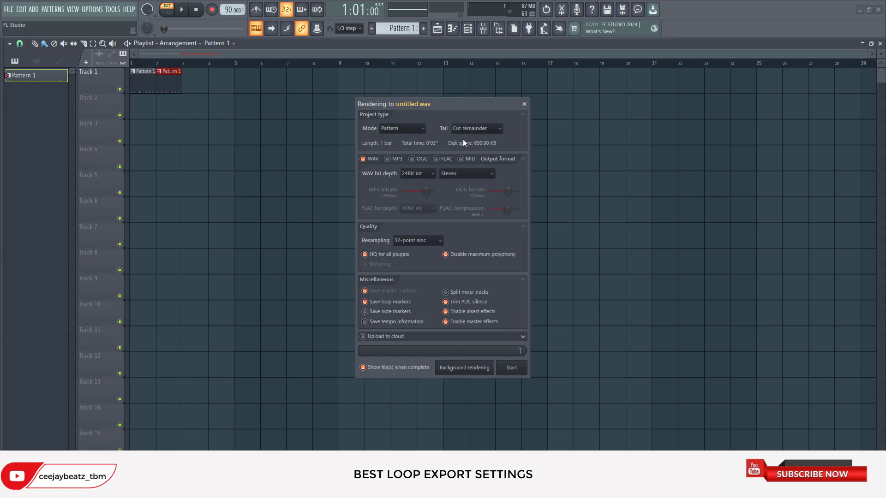
left_click(475, 128)
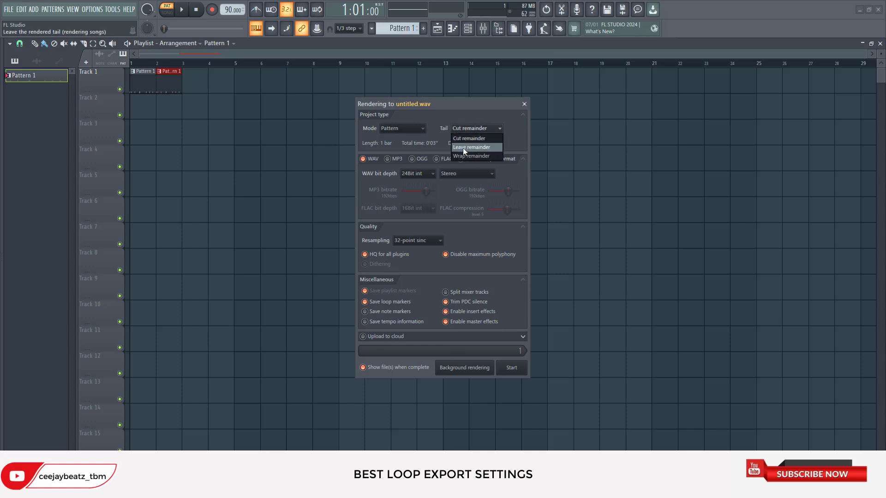
left_click(463, 147)
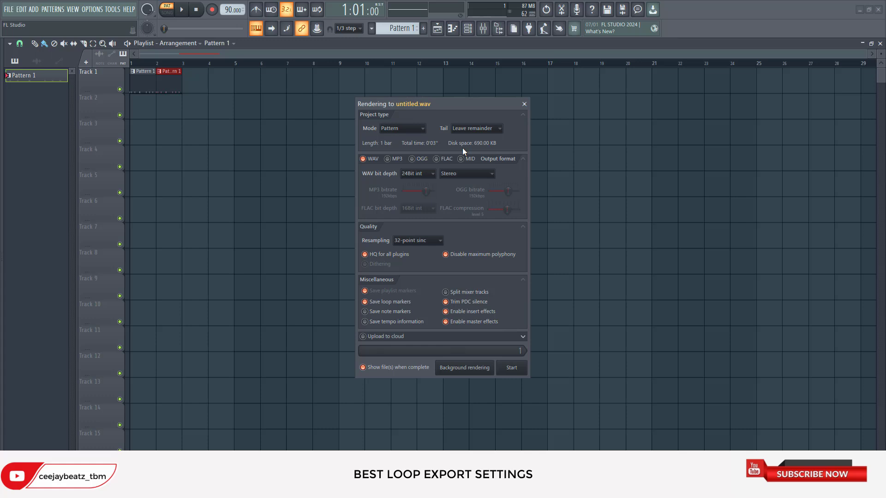
left_click(466, 129)
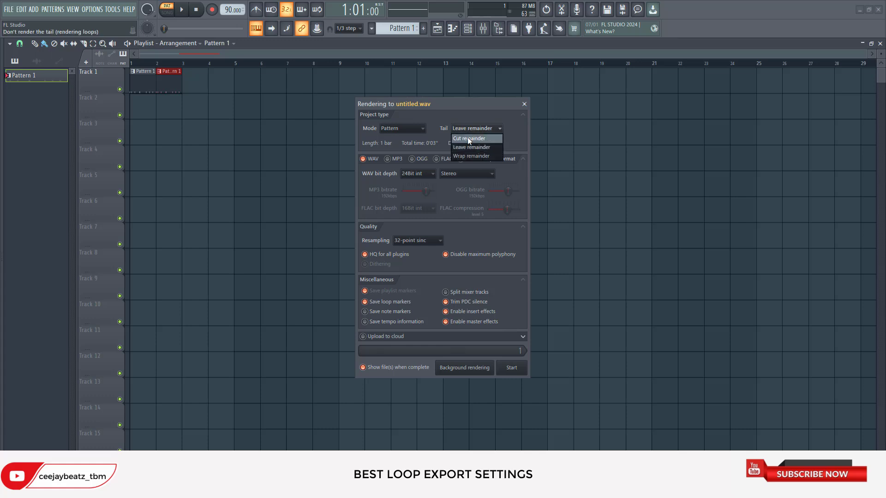
left_click(467, 137)
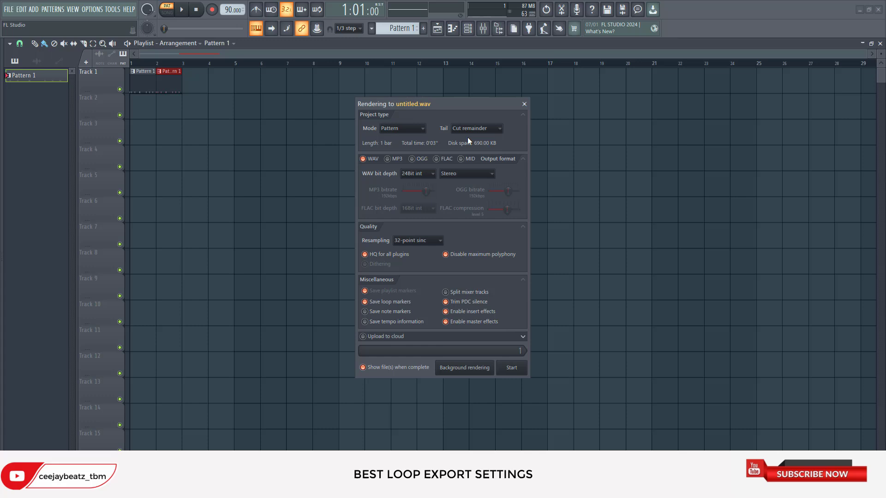
Step: Check the WAV bit depth choices, close the render window without exporting, and show the Channel rack
left_click(422, 173)
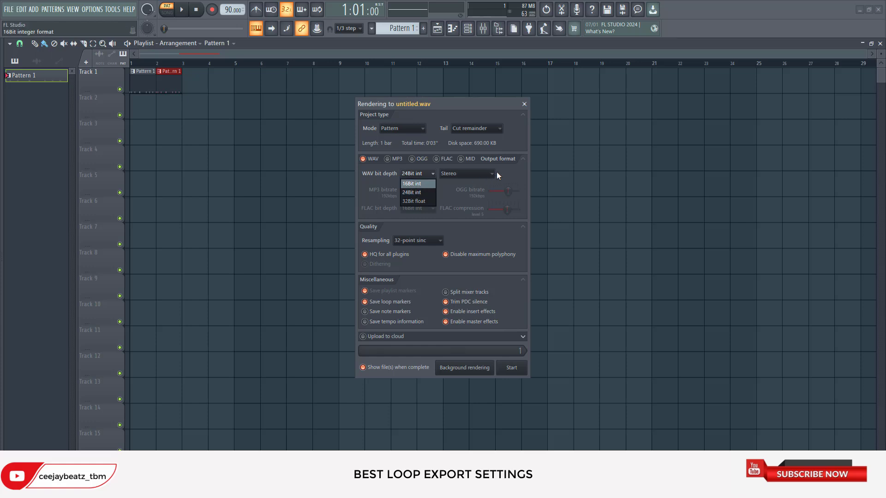
left_click(524, 103)
left_click(524, 104)
left_click(466, 29)
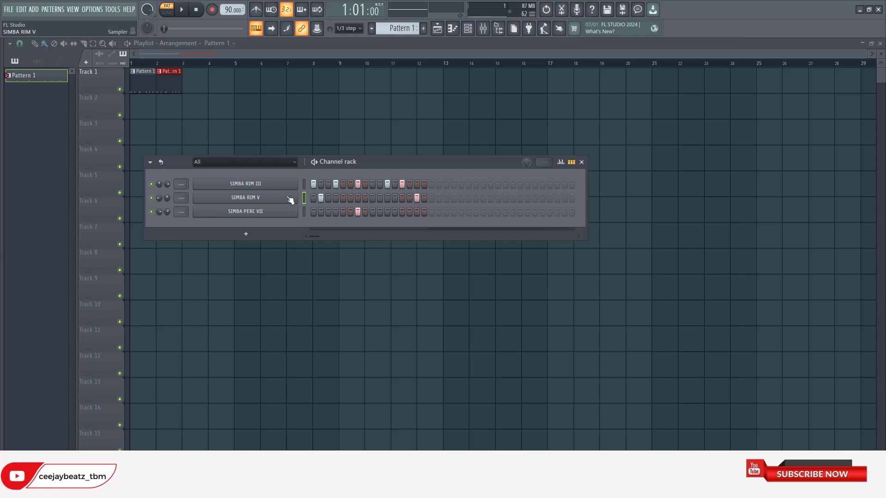
left_click(305, 211)
left_click(318, 162)
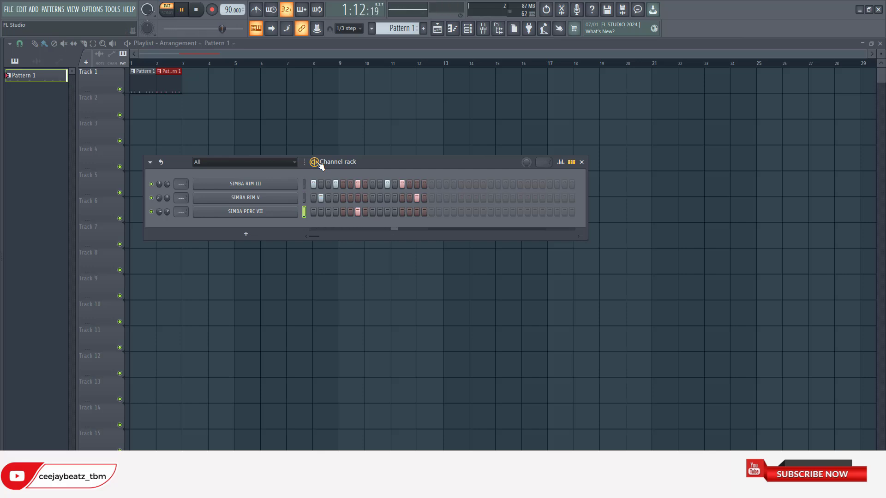
left_click(186, 10)
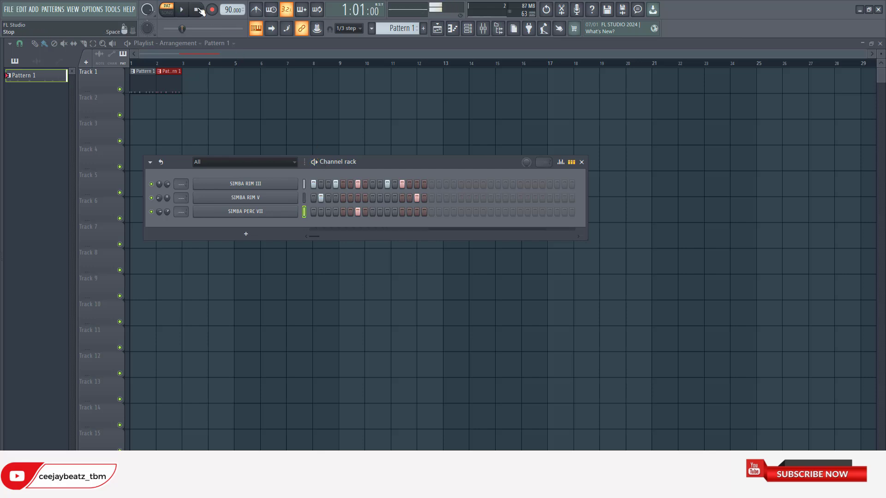
Step: Export the project as untitled.wav with type Microsoft wave file (*.wav), skipping folder setup
left_click(11, 11)
left_click(24, 61)
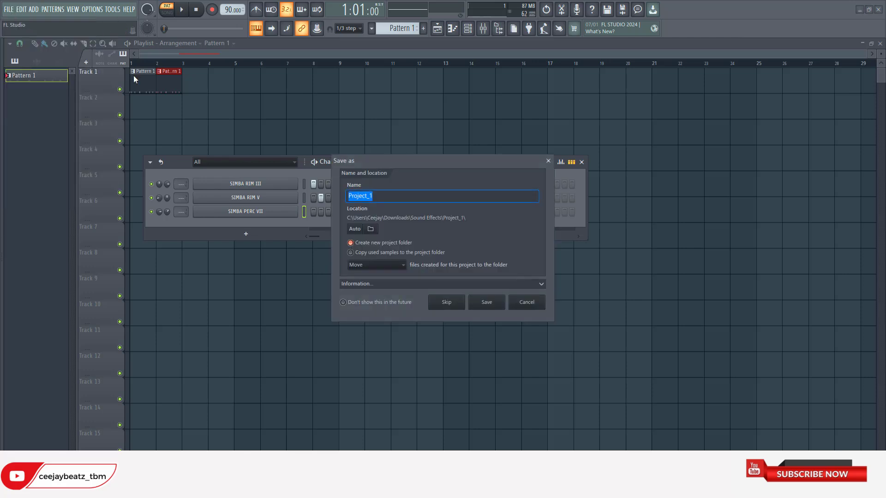
left_click(447, 303)
left_click(247, 213)
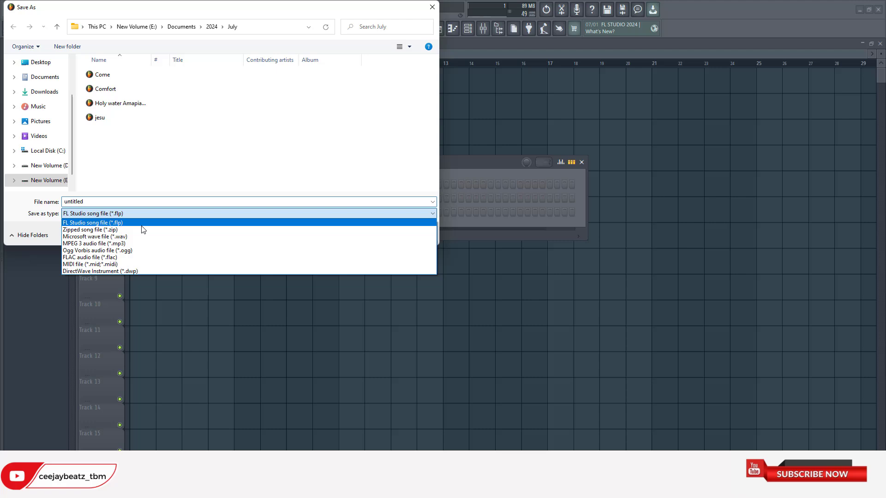
left_click(143, 237)
left_click(364, 234)
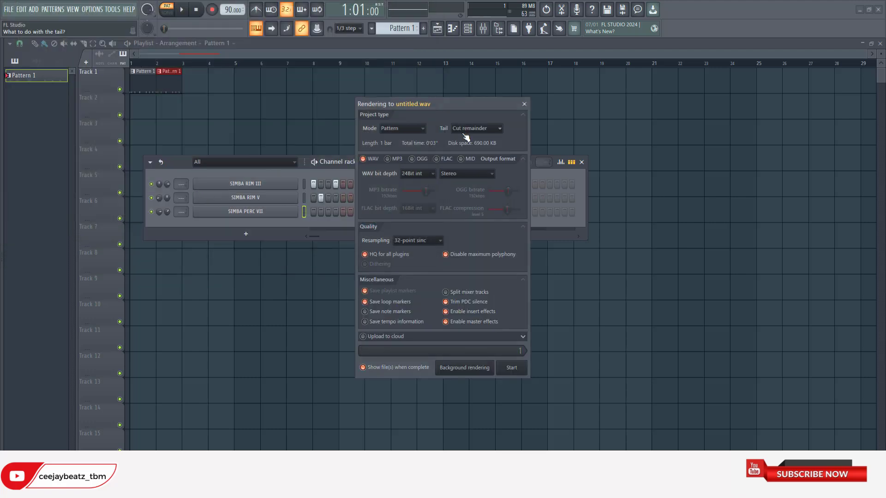
Step: Keep the Tail on Cut remainder and WAV bit depth on 24Bit int
left_click(464, 134)
left_click(464, 140)
left_click(417, 174)
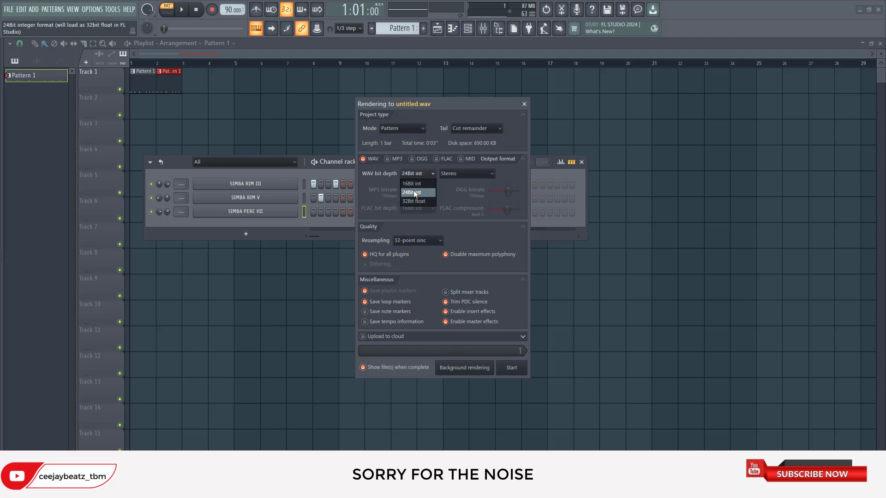
left_click(441, 184)
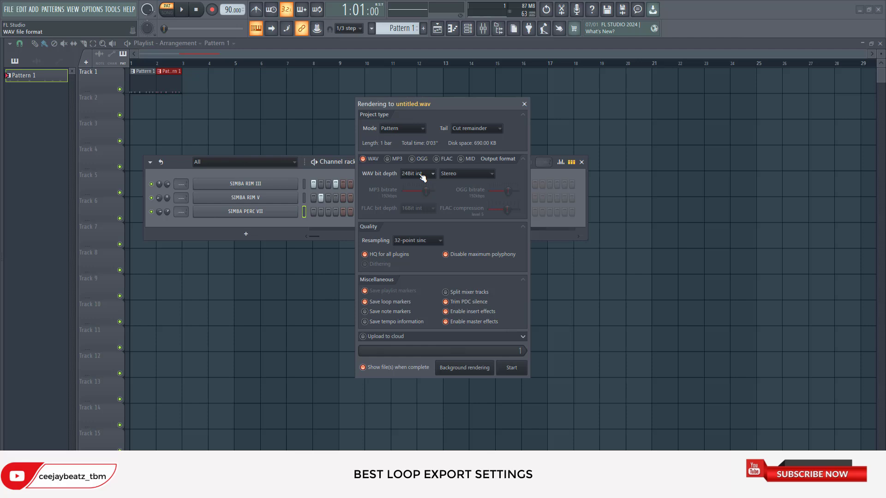
Step: Enable Save tempo information, keep Tail on Cut remainder, and render untitled.wav
left_click(365, 322)
left_click(365, 322)
left_click(483, 128)
left_click(482, 127)
left_click(372, 322)
left_click(373, 322)
left_click(518, 371)
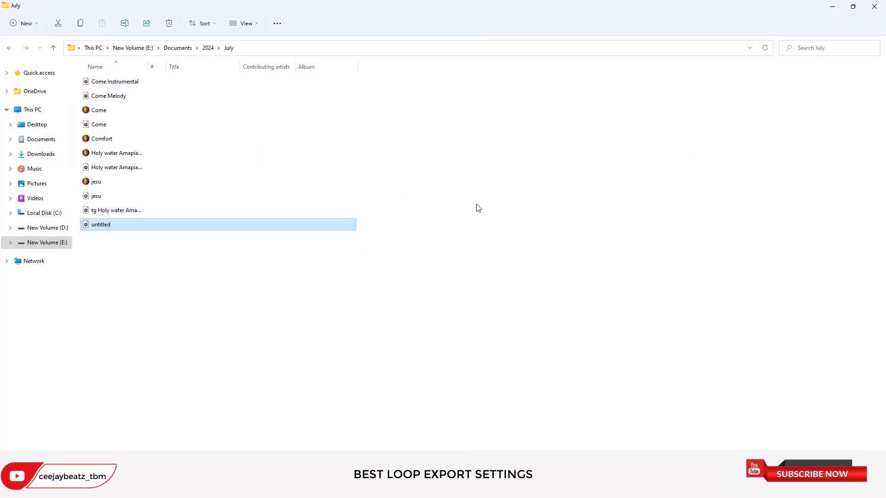
Step: Restore down the July folder window, mute Track 1 in FL Studio, and switch back to Explorer
left_click(853, 6)
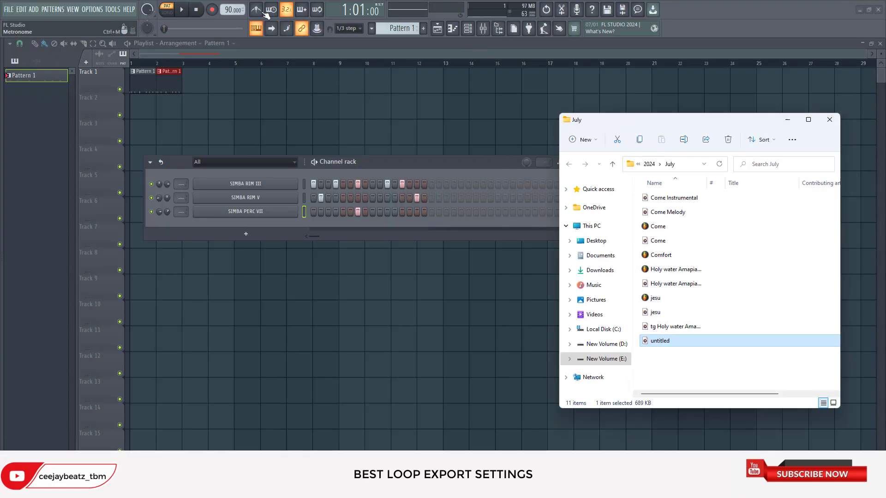
left_click(225, 11)
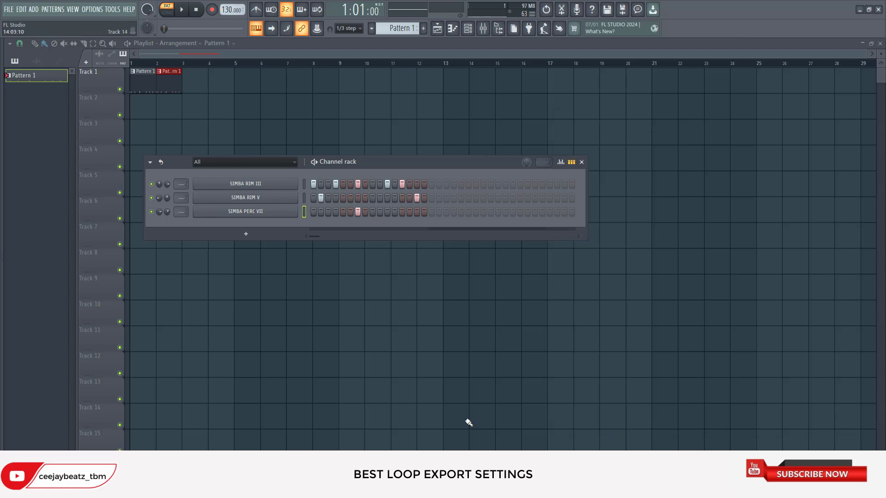
left_click(515, 447)
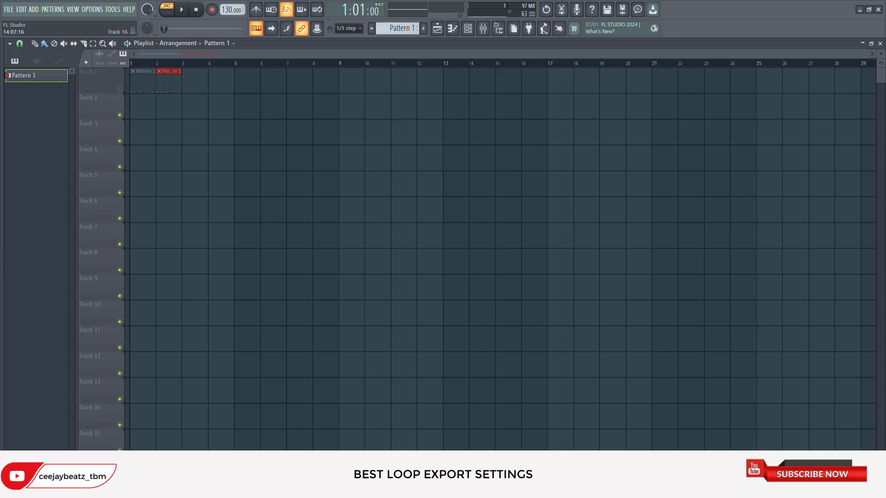
key("alt+Tab")
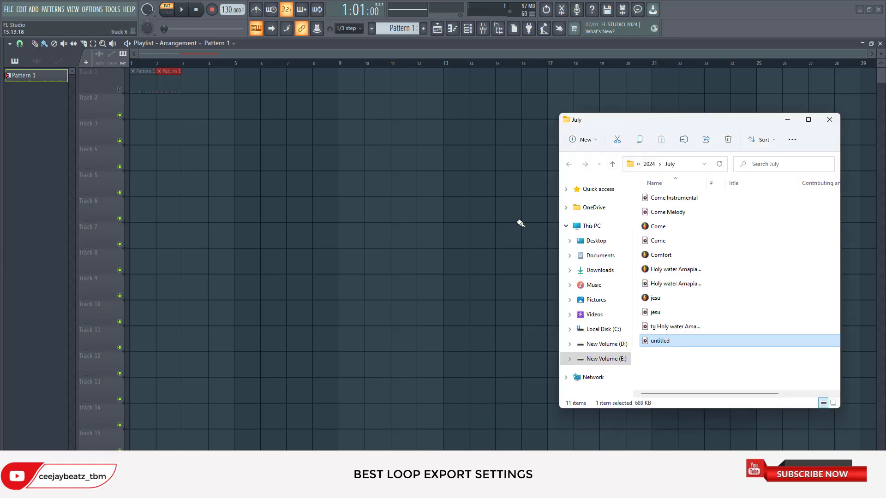
Step: Place the exported untitled WAV at bar 1 of Track 2 and raise the tempo from 130 to 141 BPM
left_click_drag(675, 348, 273, 160)
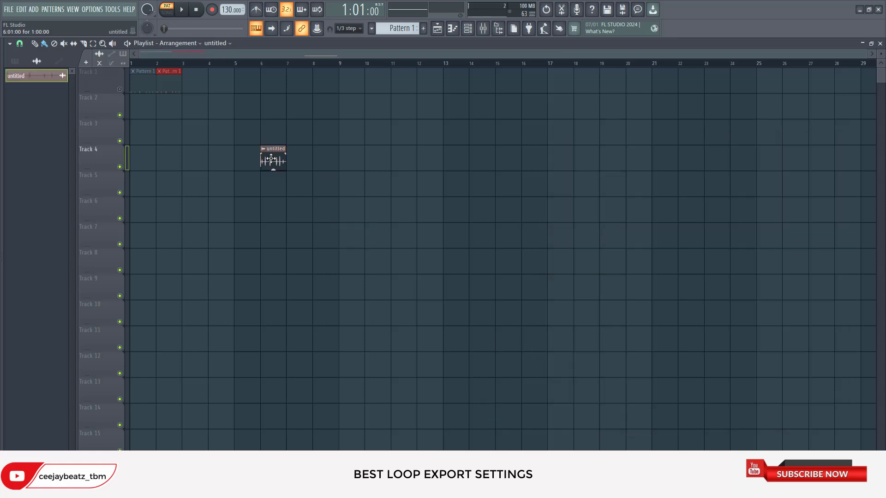
left_click_drag(219, 147, 137, 130)
scroll(137, 129, "up", 5)
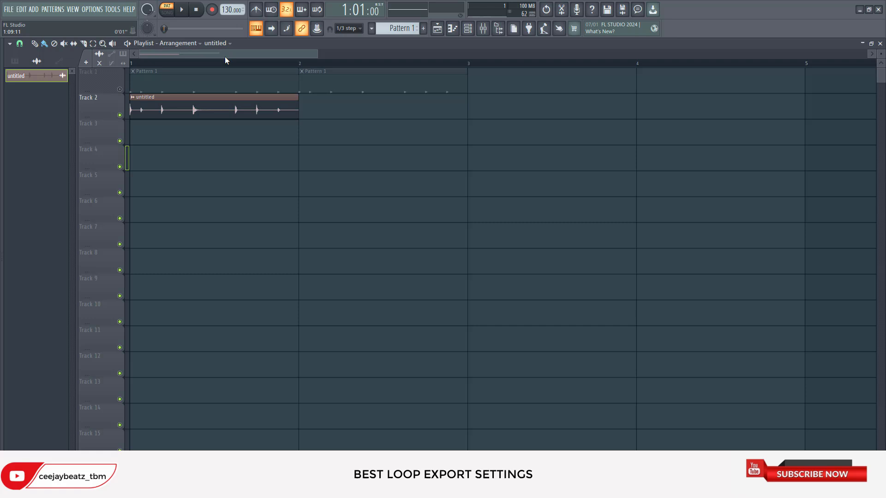
scroll(225, 58, "up", 3)
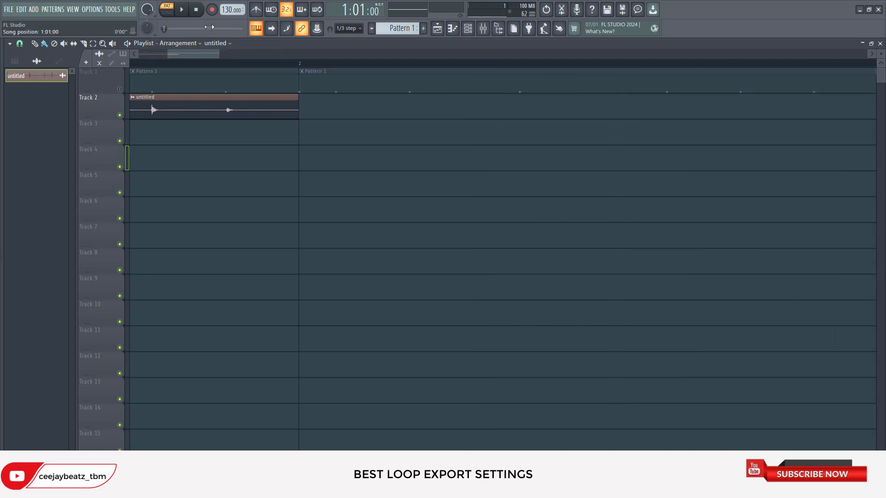
left_click_drag(232, 9, 232, 8)
Step: Accept time-stretching the clip to 141 BPM, then play the song looped over bars 1–2 and stop
left_click(455, 267)
scroll(165, 52, "up", 3)
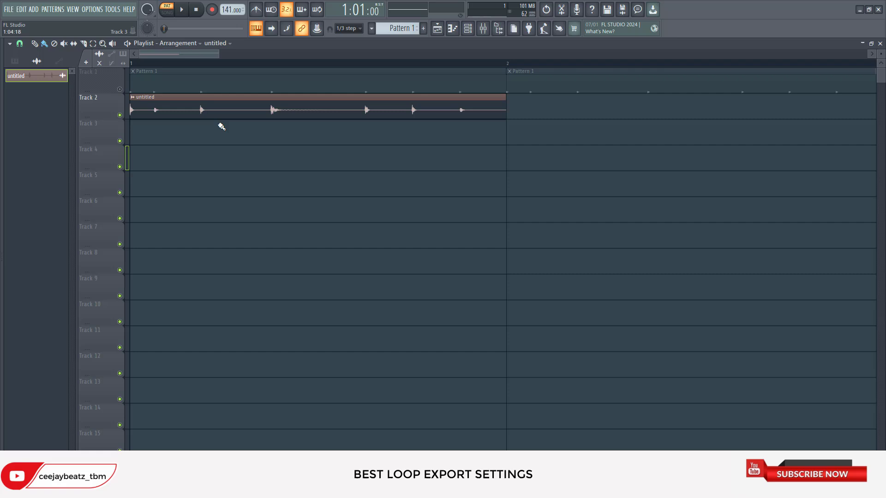
left_click(181, 11)
left_click(174, 13)
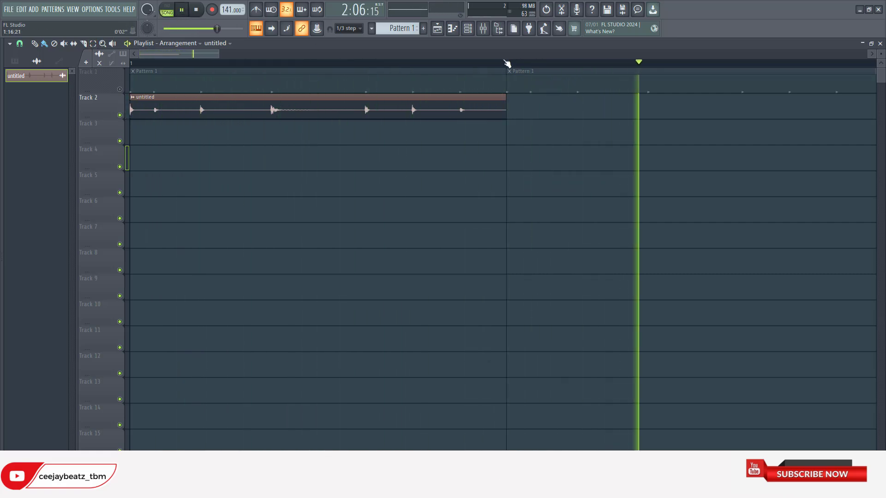
left_click_drag(506, 61, 2, 61)
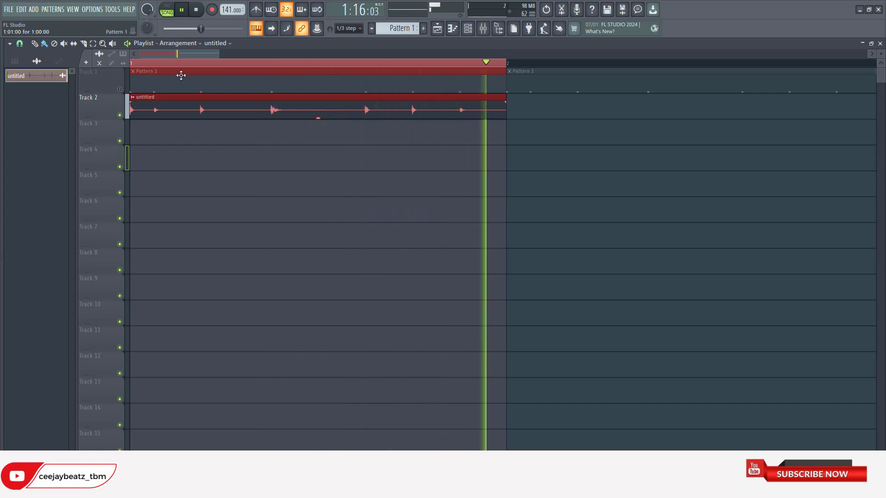
left_click(196, 9)
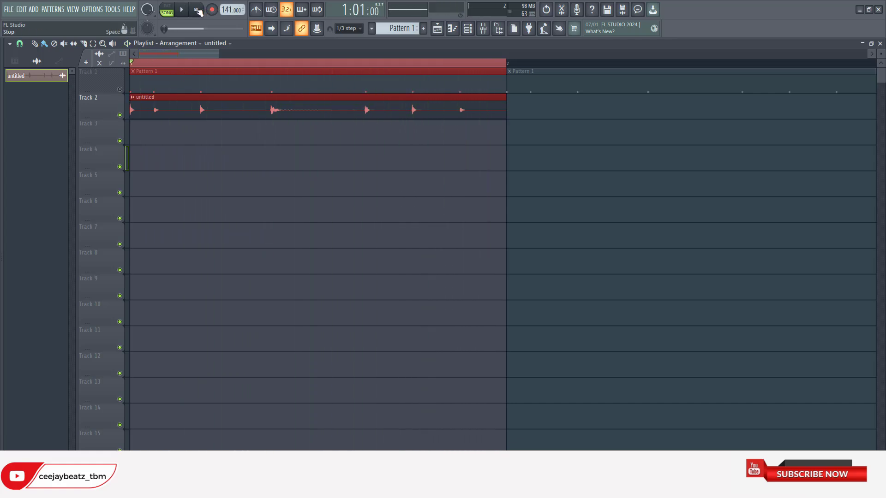